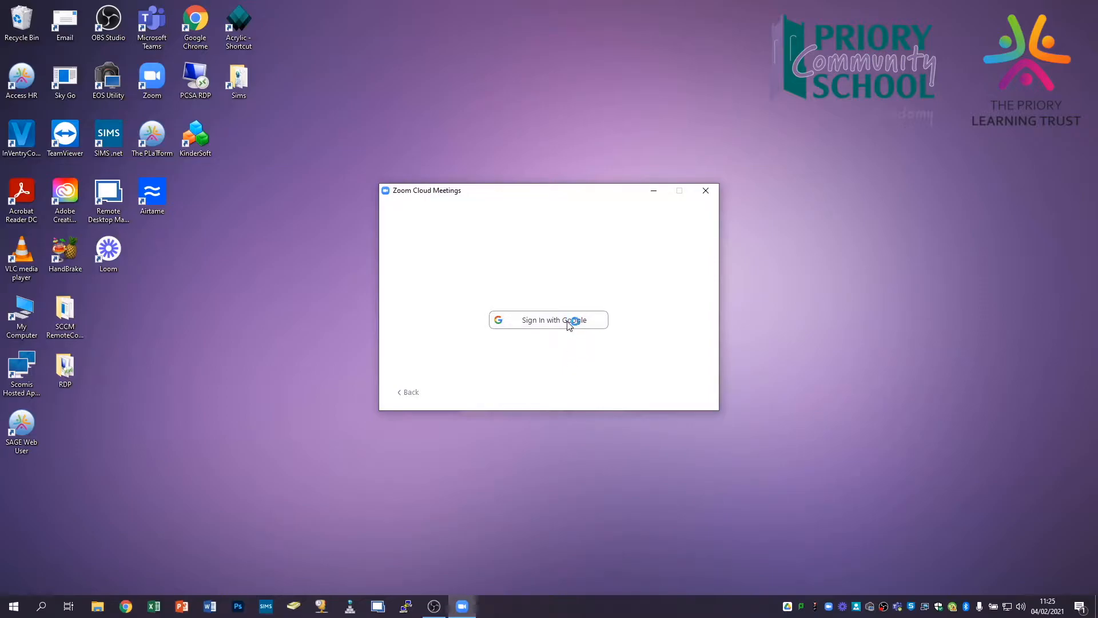
Sign in to Zoom with the teacher's own Google school account, open Zoom Meetings from the browser, and close the browser.
{"action": "left_click", "coordinate": [569, 324]}
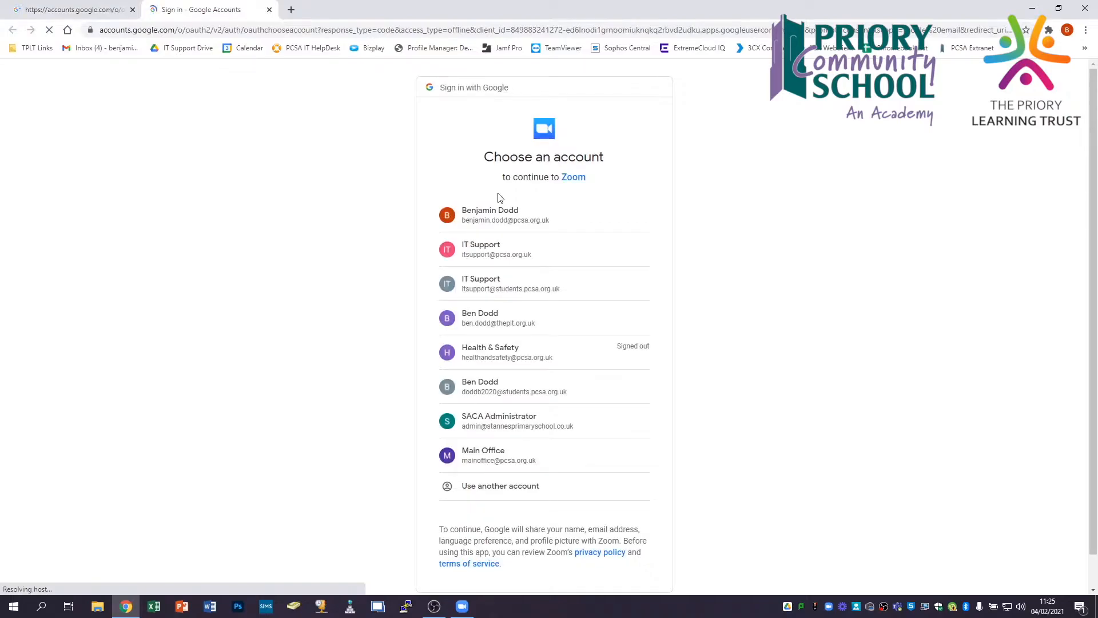
{"action": "left_click", "coordinate": [503, 230]}
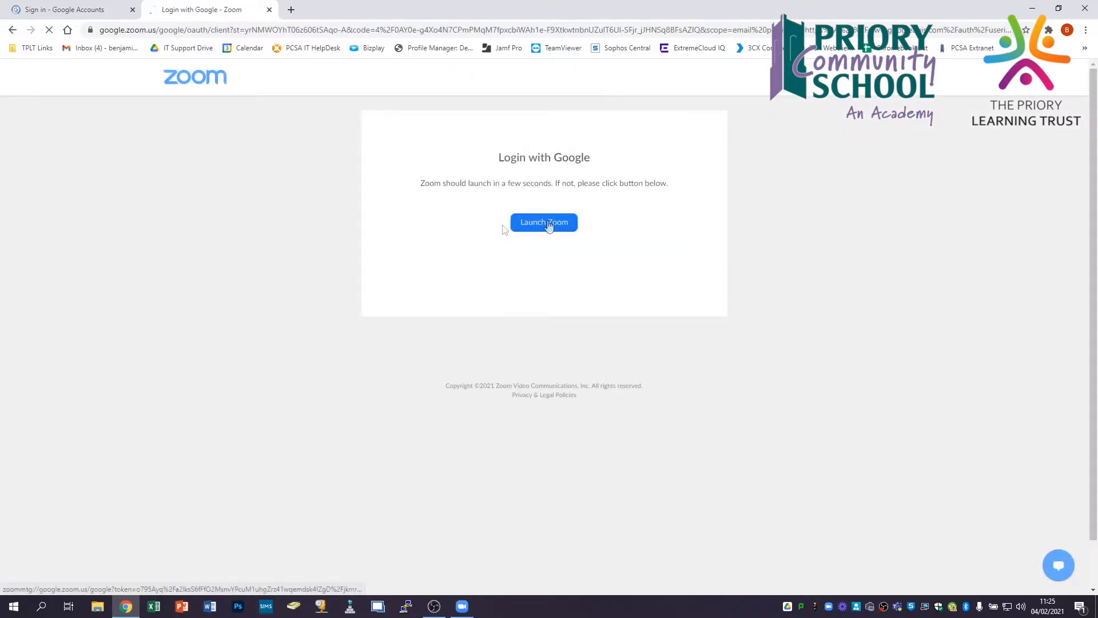
{"action": "left_click", "coordinate": [548, 225]}
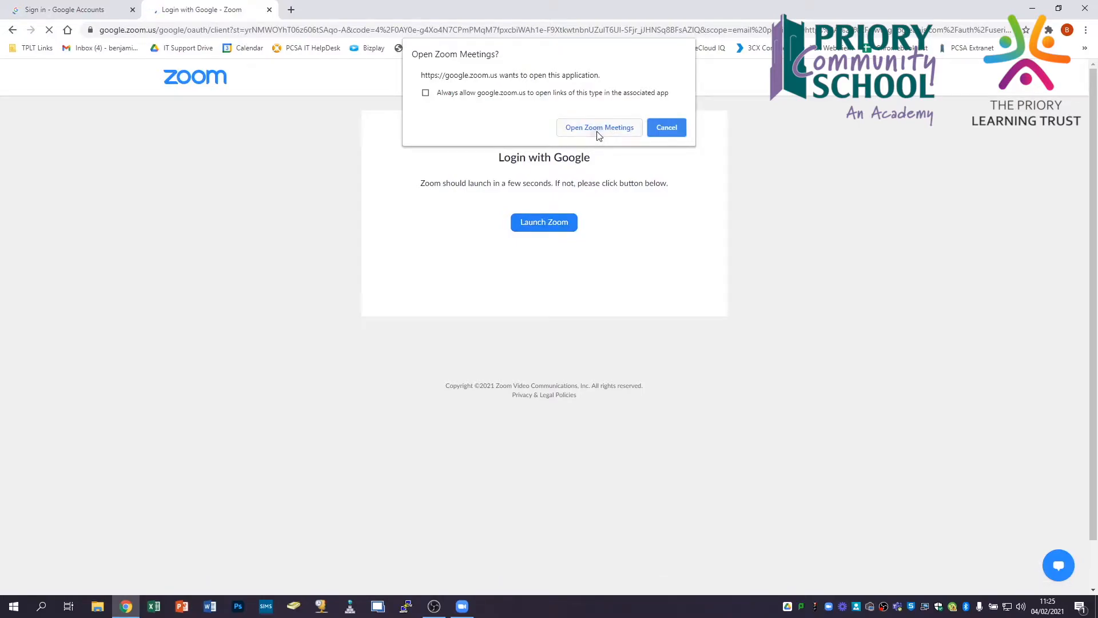
{"action": "left_click", "coordinate": [598, 128]}
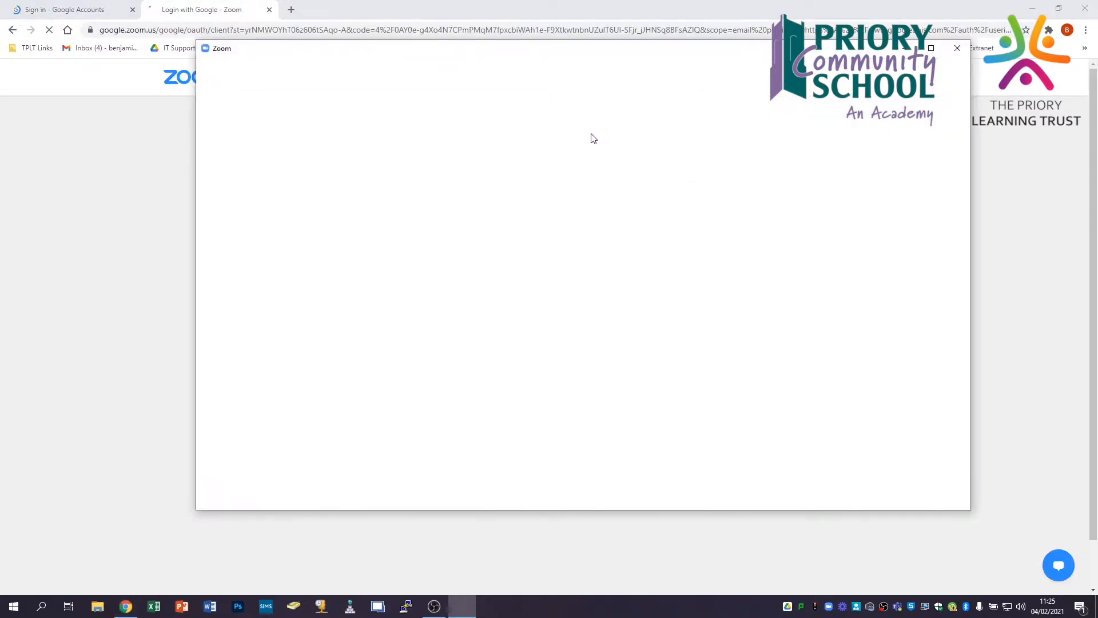
{"action": "left_click", "coordinate": [1083, 7]}
{"action": "left_click", "coordinate": [1083, 8]}
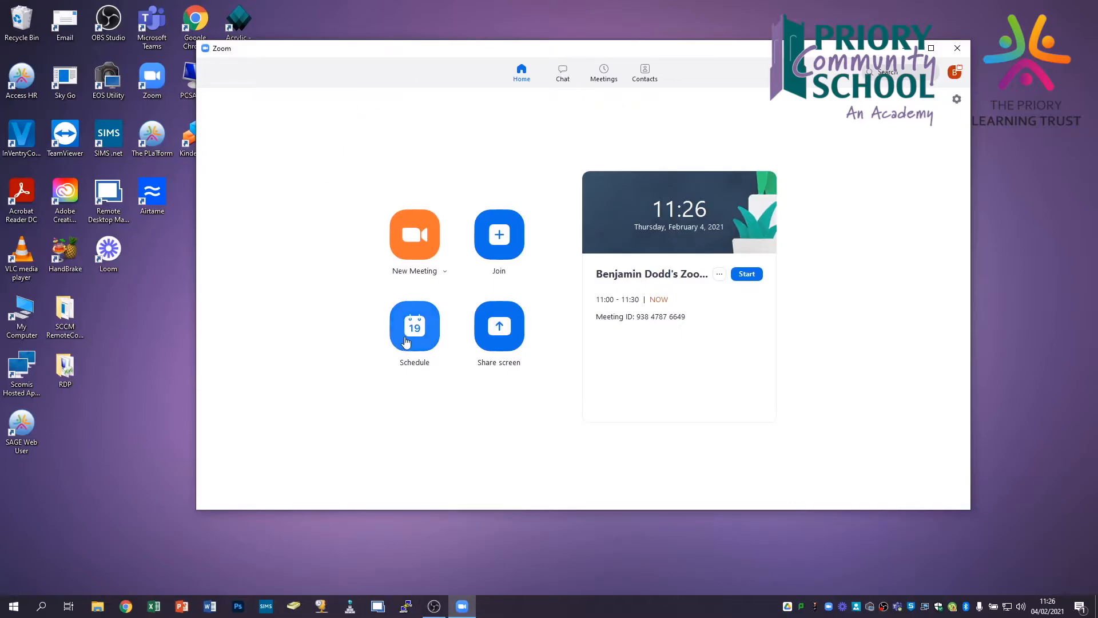
Schedule a 30-minute meeting for 12:00 on 4 February 2021 in Google Calendar, keeping the waiting room and participants muted upon entry.
{"action": "left_click", "coordinate": [405, 340]}
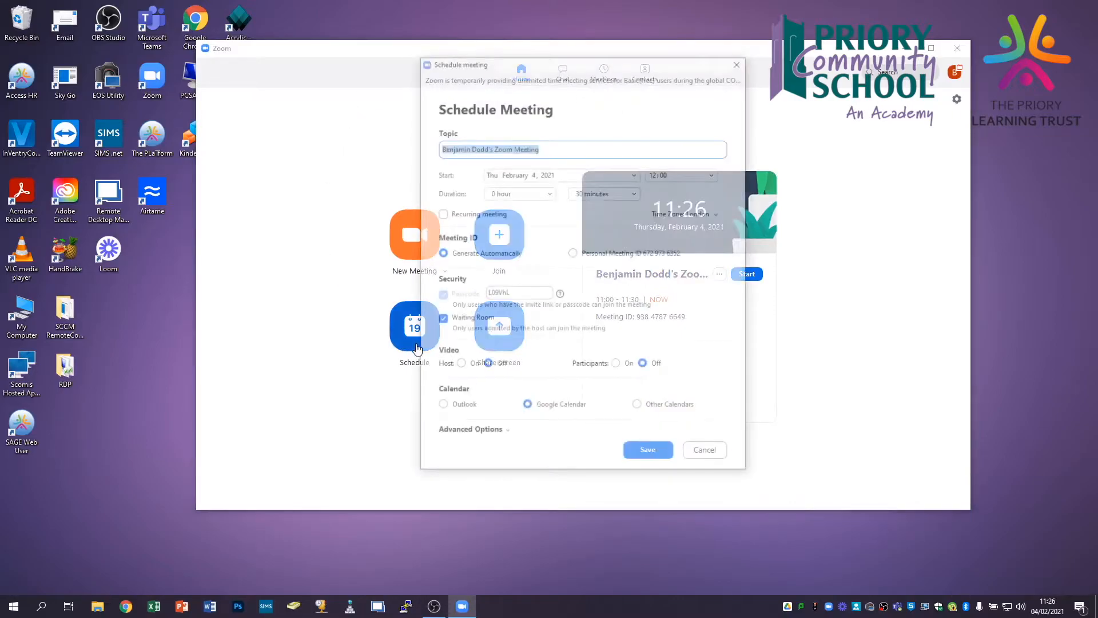
{"action": "left_click", "coordinate": [544, 147]}
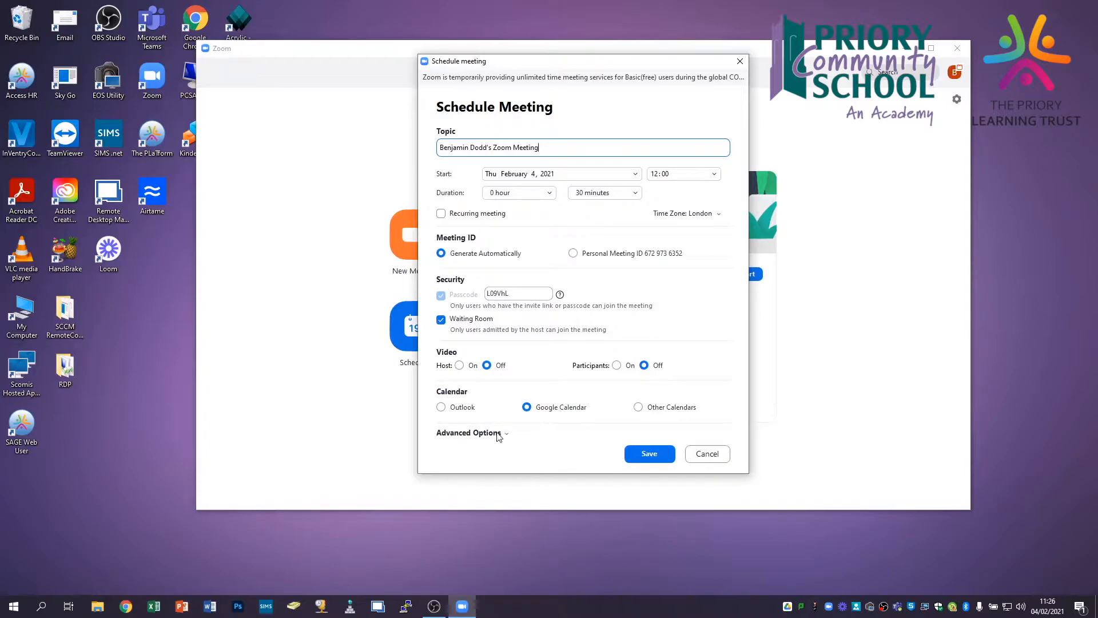
{"action": "left_click", "coordinate": [498, 433]}
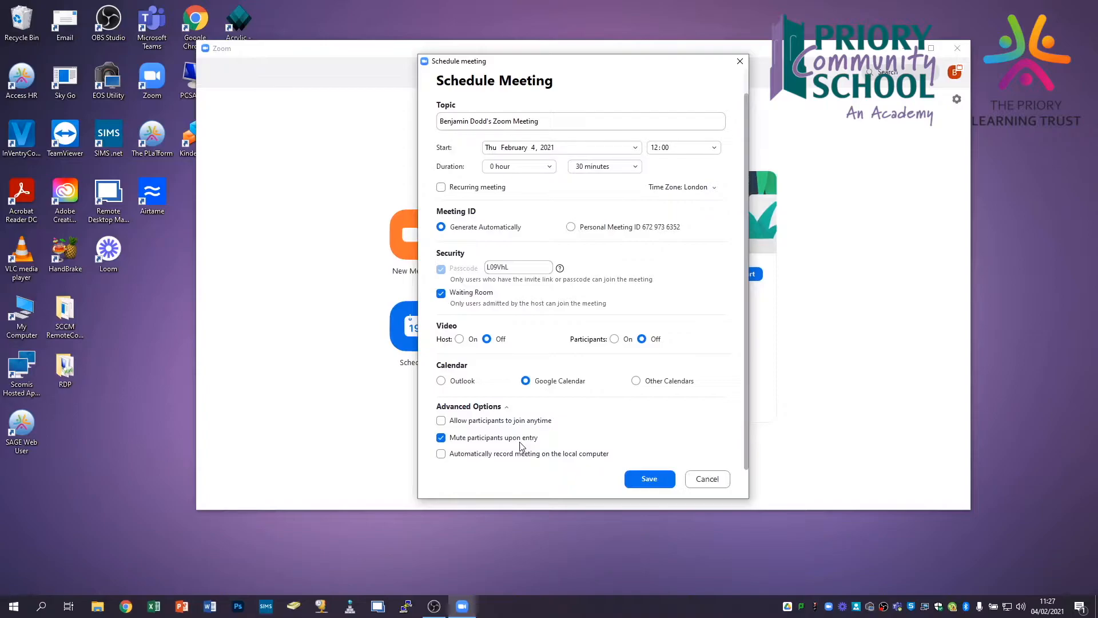
{"action": "left_click", "coordinate": [646, 480]}
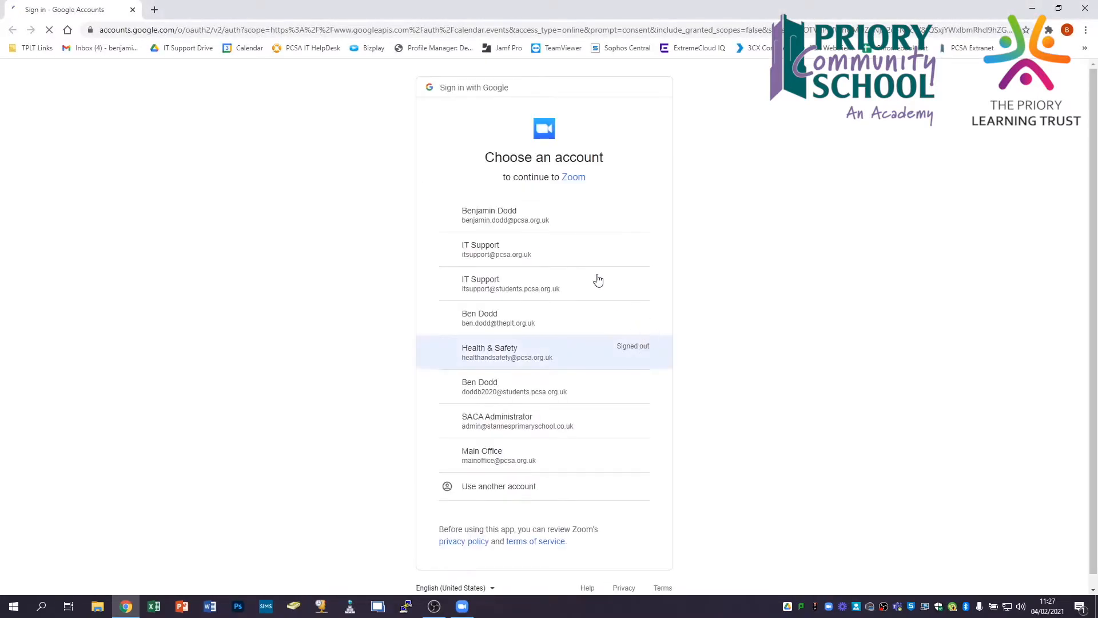
Choose the teacher's own Google school account and allow Zoom to view and edit its calendar events.
{"action": "left_click", "coordinate": [552, 229]}
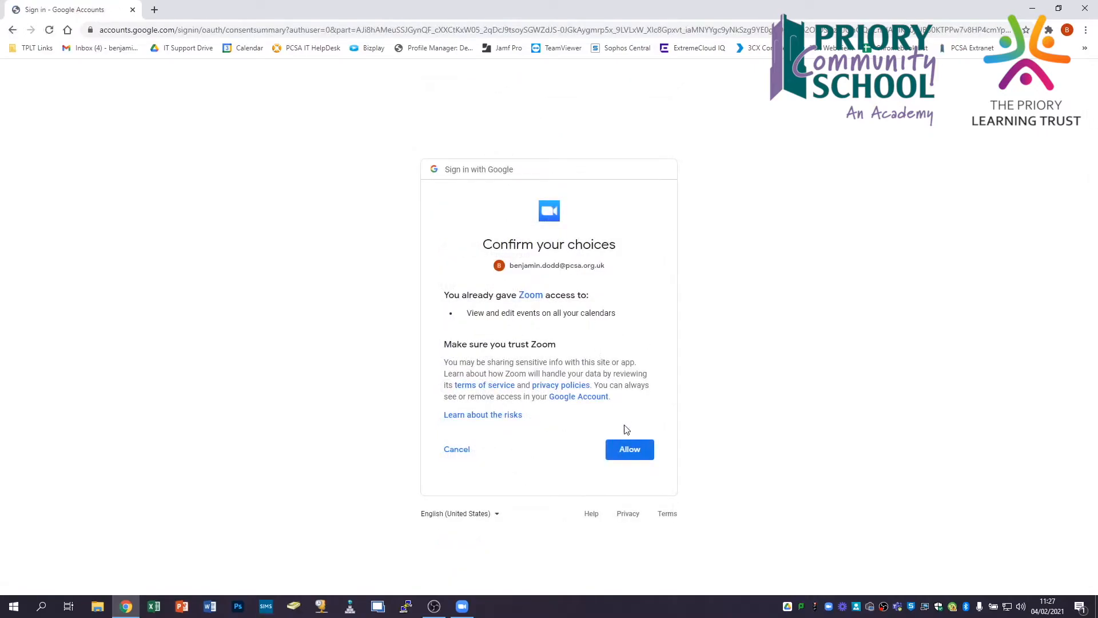
{"action": "left_click", "coordinate": [629, 450]}
{"action": "left_click", "coordinate": [630, 451]}
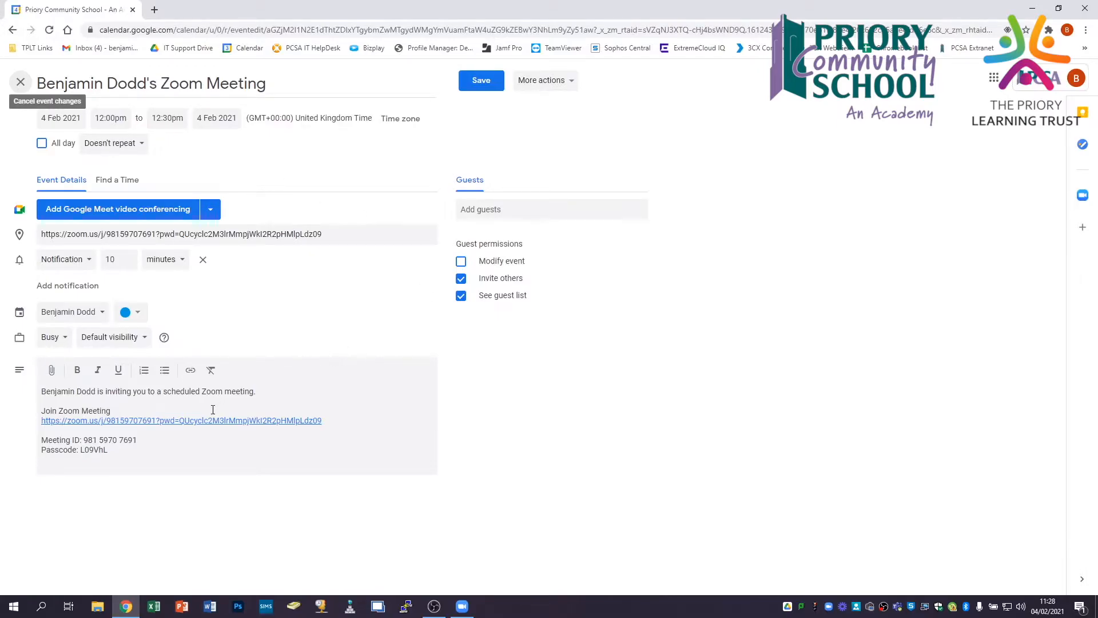
Check the meeting's join details in the event description and save the event to the calendar.
{"action": "left_click_drag", "start_coordinate": [126, 449], "coordinate": [40, 412]}
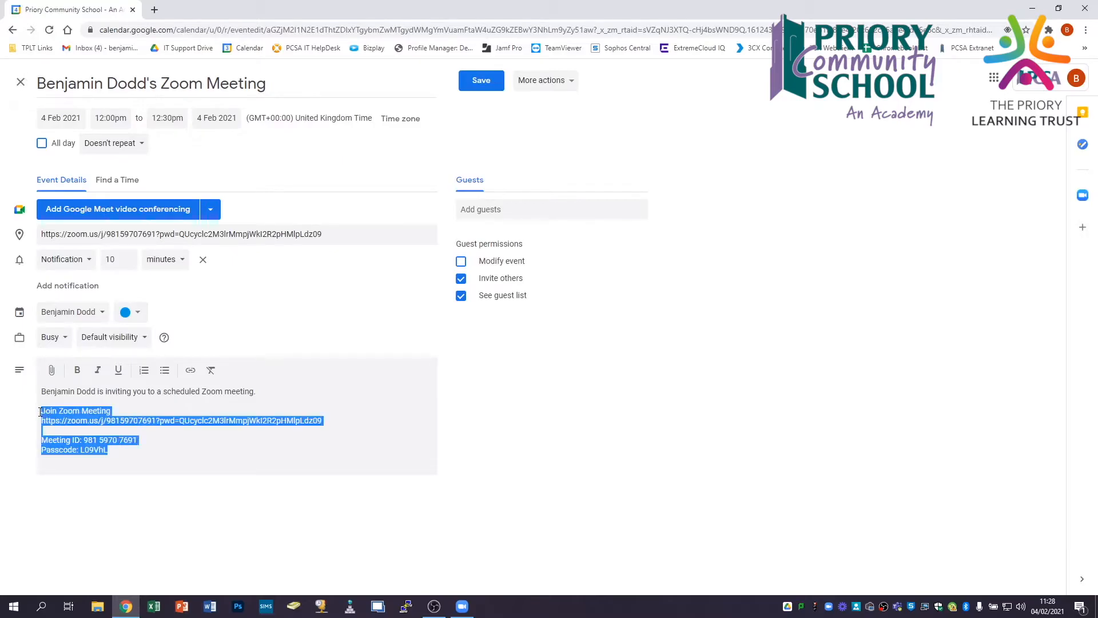
{"action": "triple_click", "coordinate": [127, 407]}
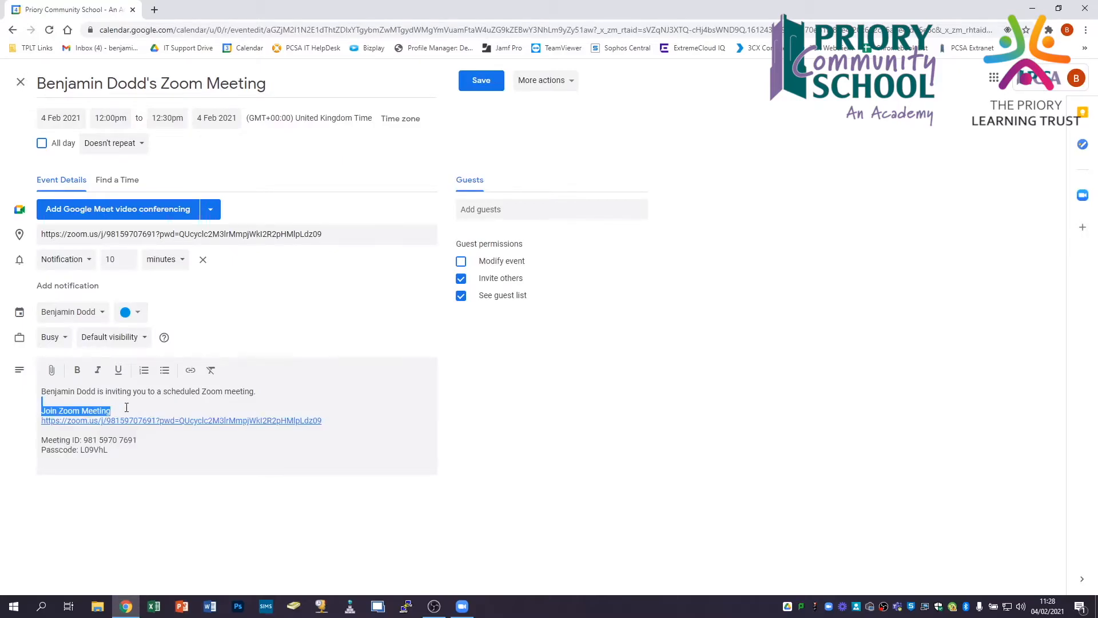
{"action": "left_click", "coordinate": [118, 449]}
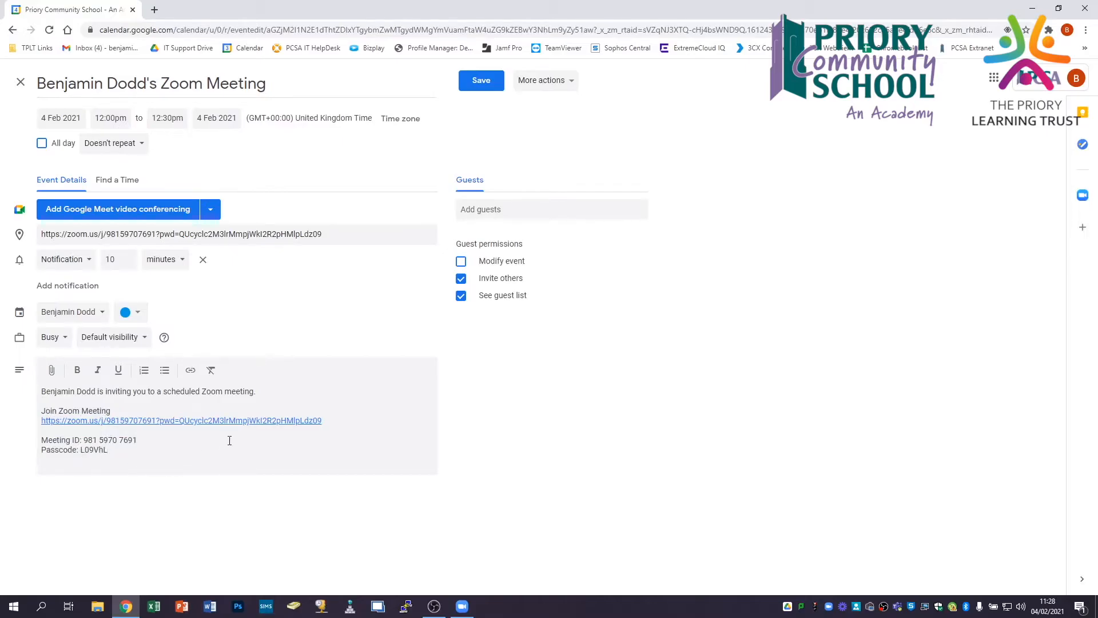
{"action": "left_click", "coordinate": [482, 81]}
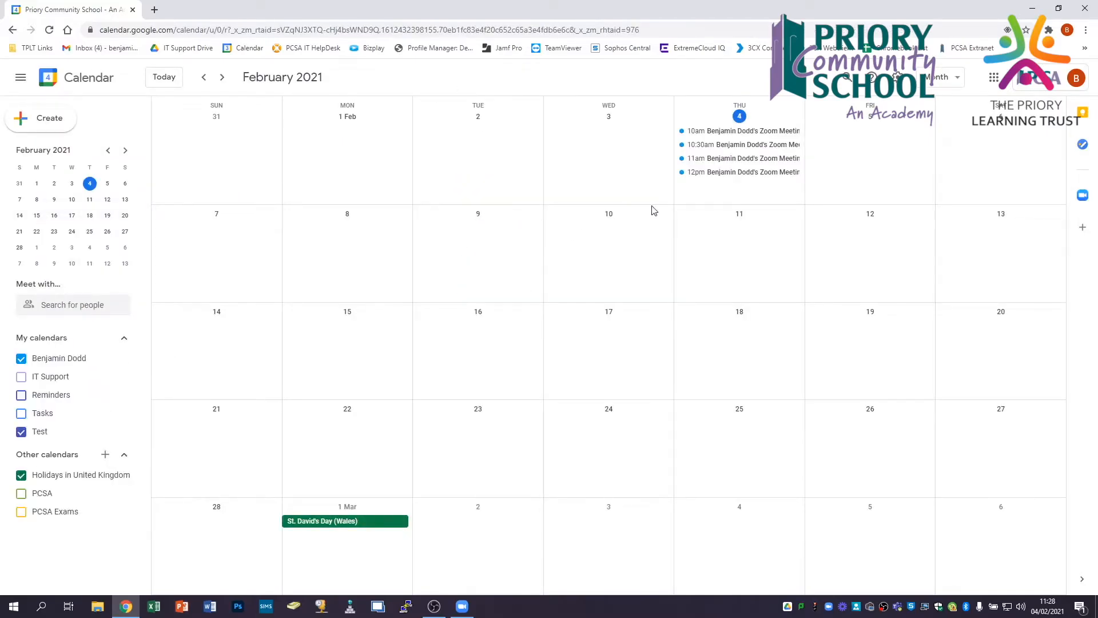
Open the 12pm Zoom meeting on 4 February and copy its join link, meeting ID and passcode.
{"action": "left_click", "coordinate": [712, 176]}
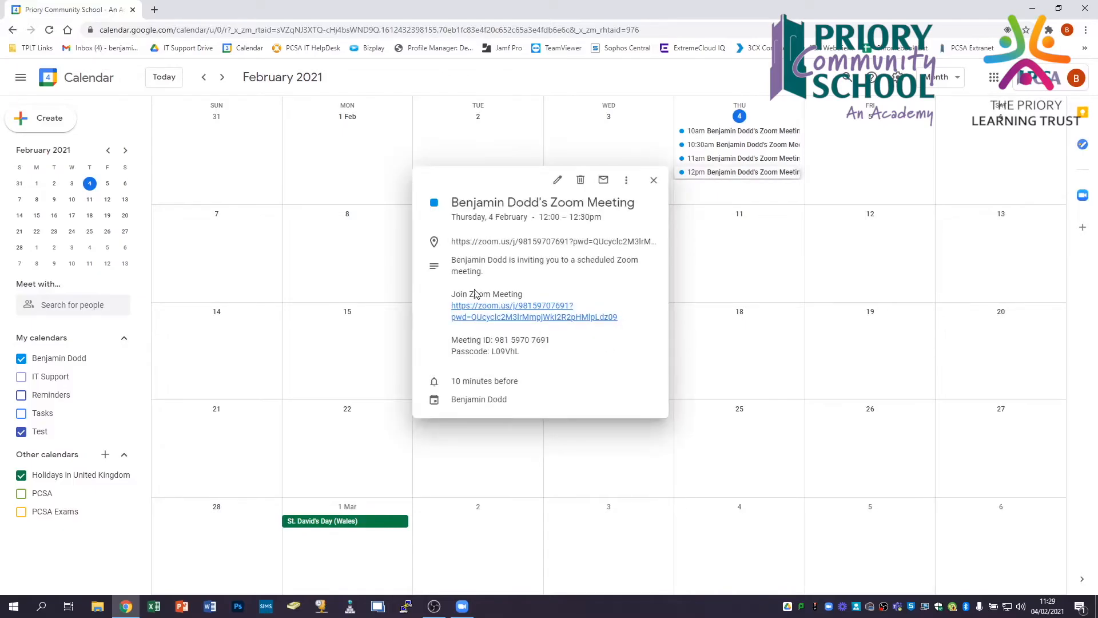
{"action": "left_click_drag", "start_coordinate": [452, 293], "coordinate": [557, 355]}
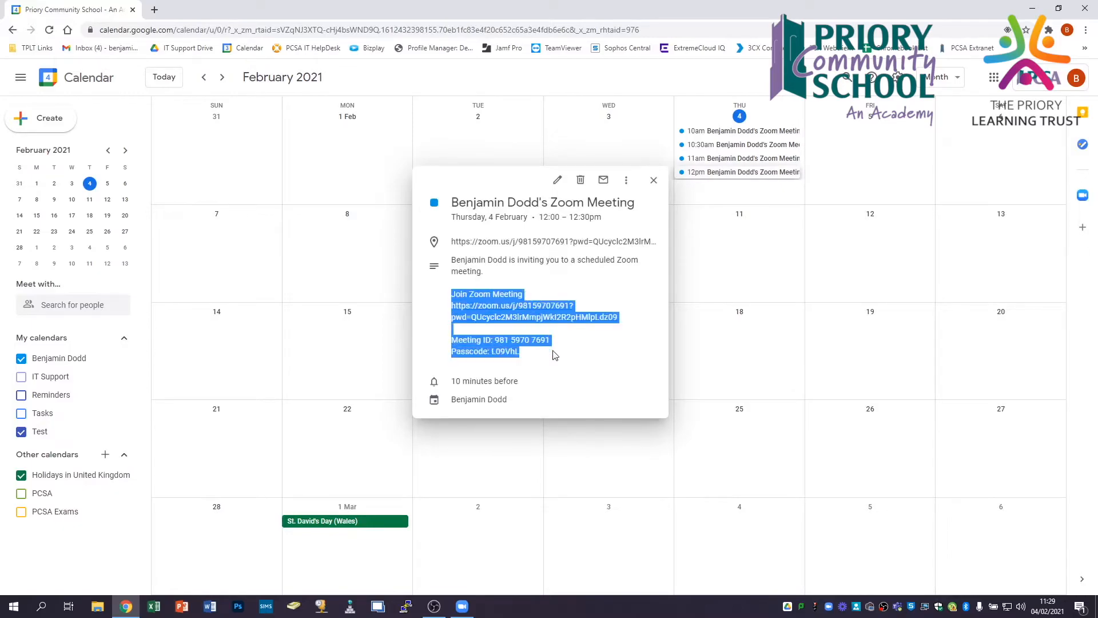
{"action": "right_click", "coordinate": [509, 296]}
{"action": "left_click", "coordinate": [517, 303]}
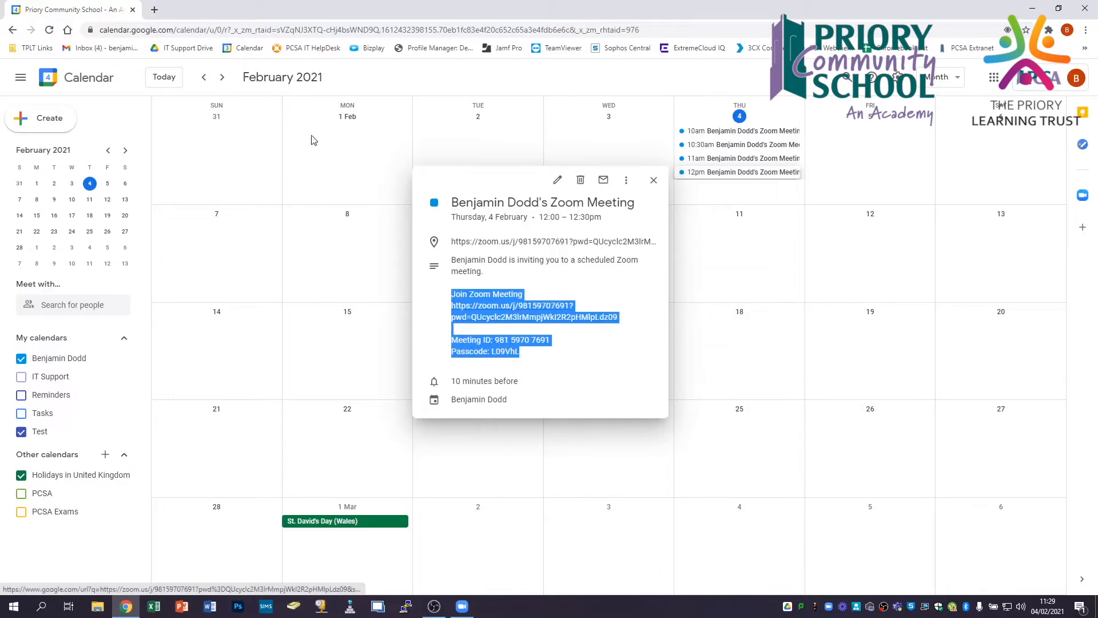
Switch to Google Classroom in a new browser tab and open the Test class.
{"action": "left_click", "coordinate": [155, 10]}
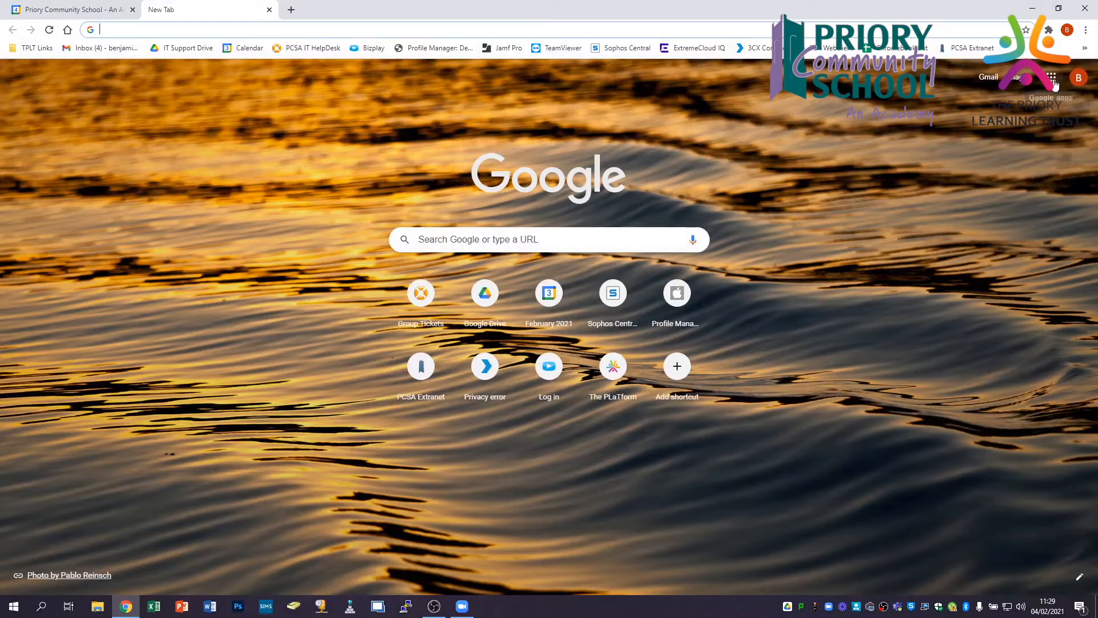
{"action": "left_click", "coordinate": [1056, 85]}
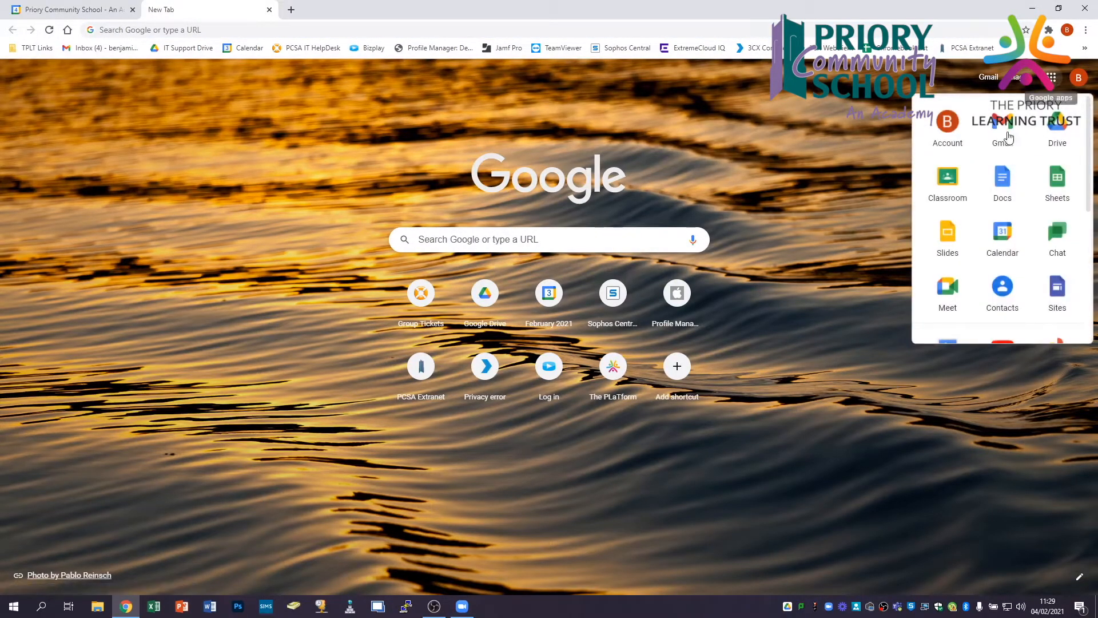
{"action": "left_click", "coordinate": [963, 177]}
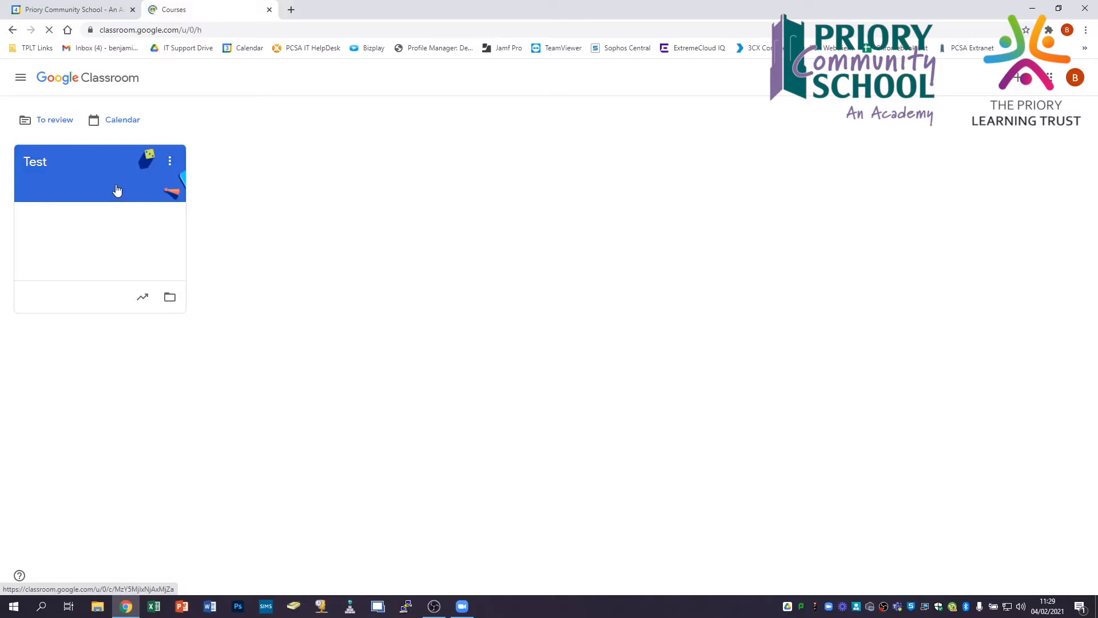
{"action": "left_click", "coordinate": [116, 185]}
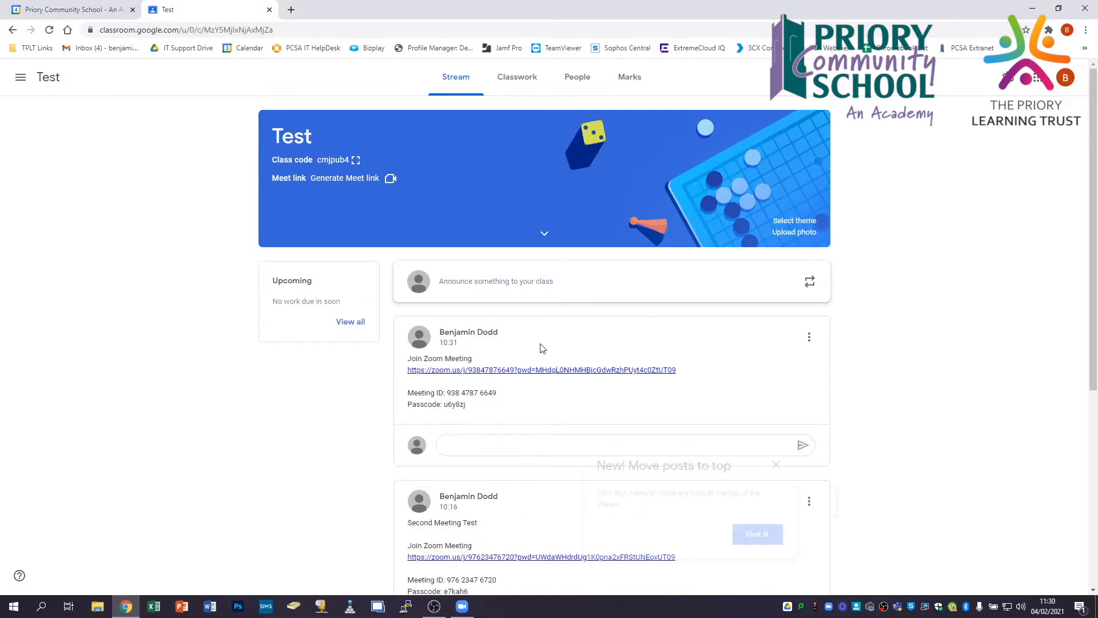
Post a class announcement reading "Hi All," and "Here is the link for todays meeting." above the pasted meeting link, meeting ID and passcode.
{"action": "left_click", "coordinate": [528, 287]}
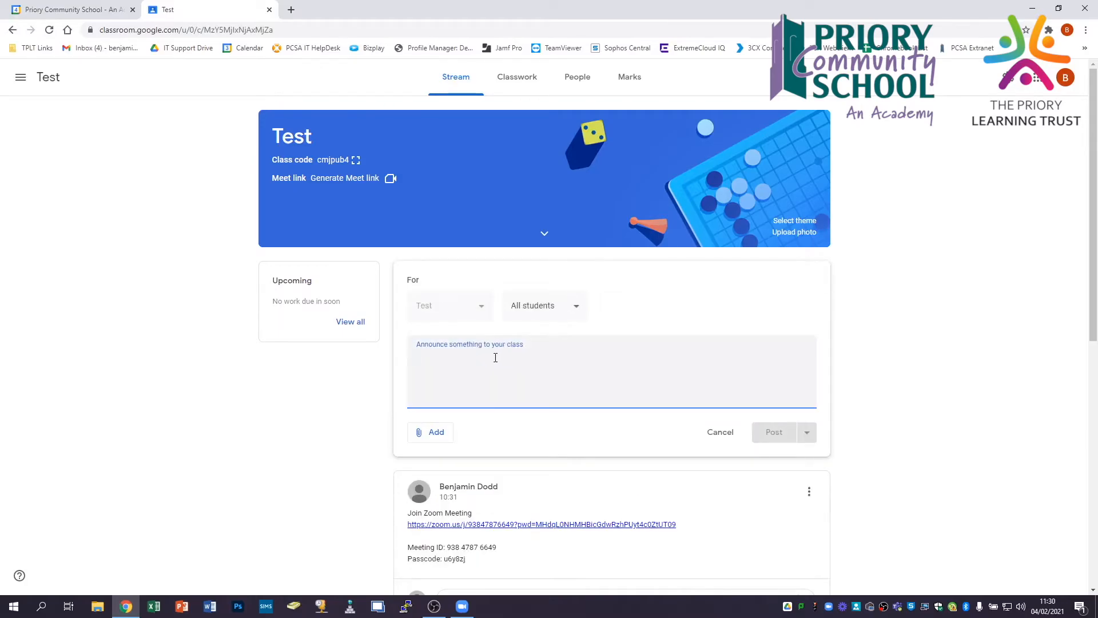
{"action": "key", "text": "ctrl+v"}
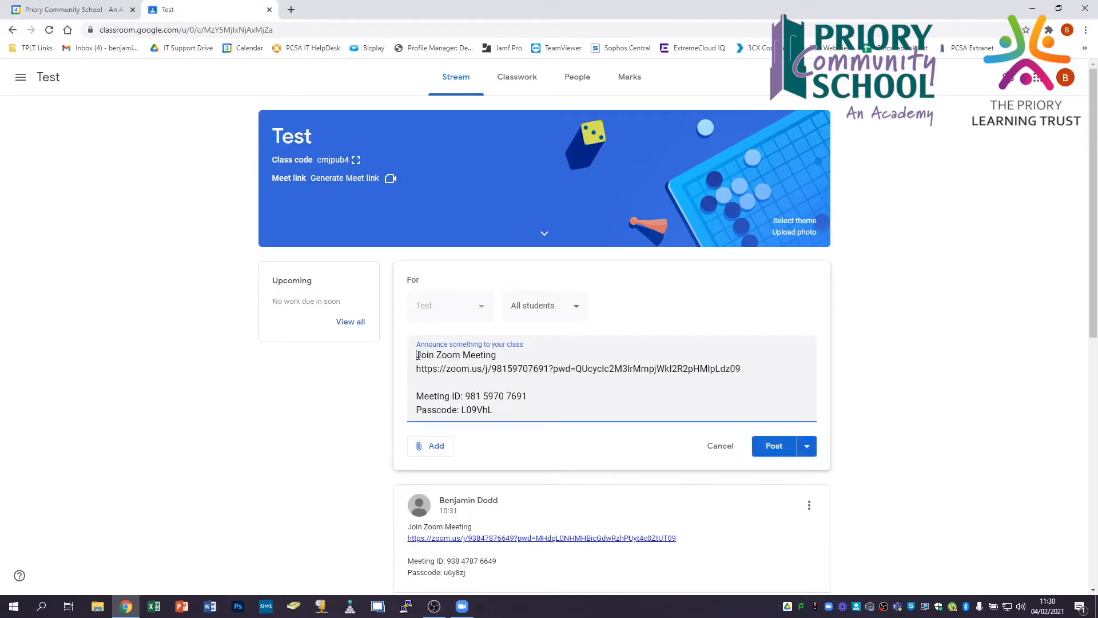
{"action": "key", "text": "Return"}
{"action": "key", "text": "Return"}
{"action": "left_click", "coordinate": [430, 358]}
{"action": "type", "text": "Hi All"}
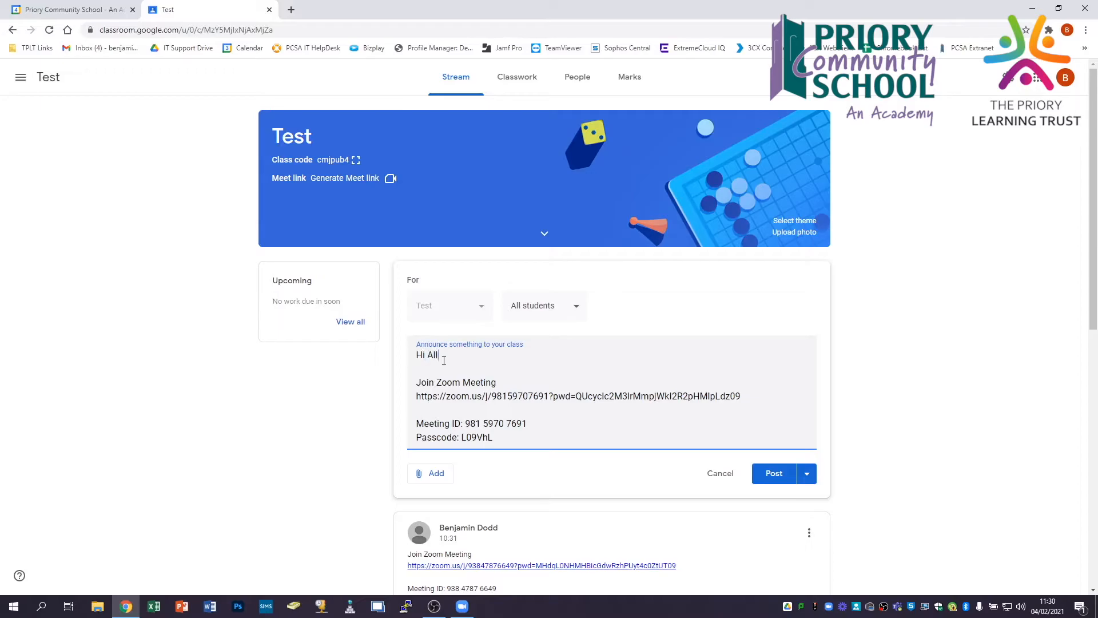
{"action": "type", "text": ","}
{"action": "key", "text": "Return"}
{"action": "key", "text": "Return"}
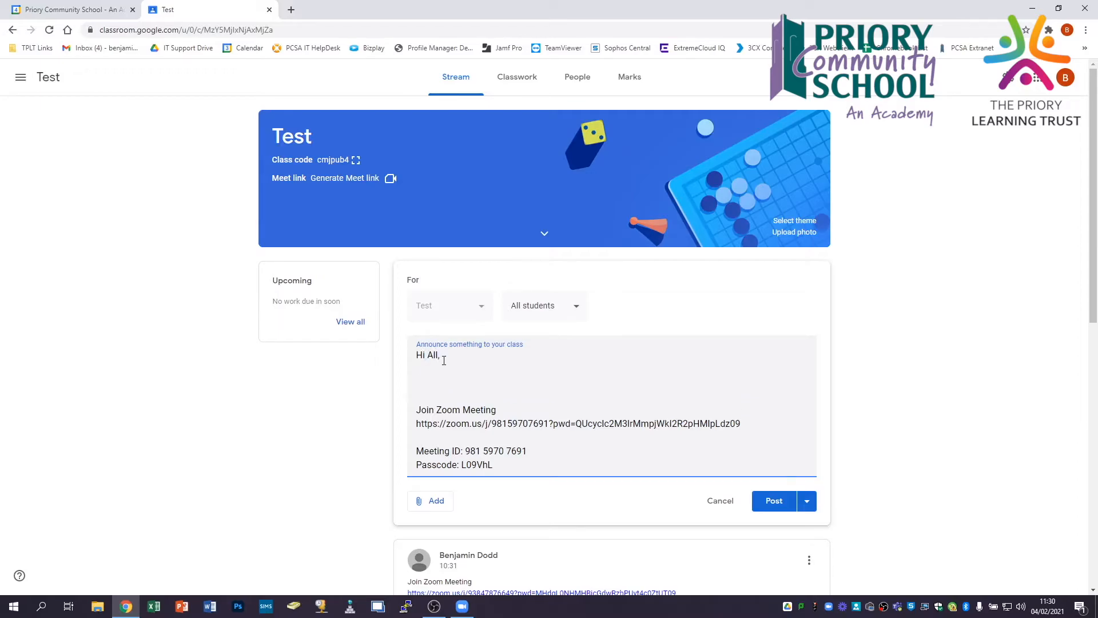
{"action": "type", "text": "Here is the link for todays meeting."}
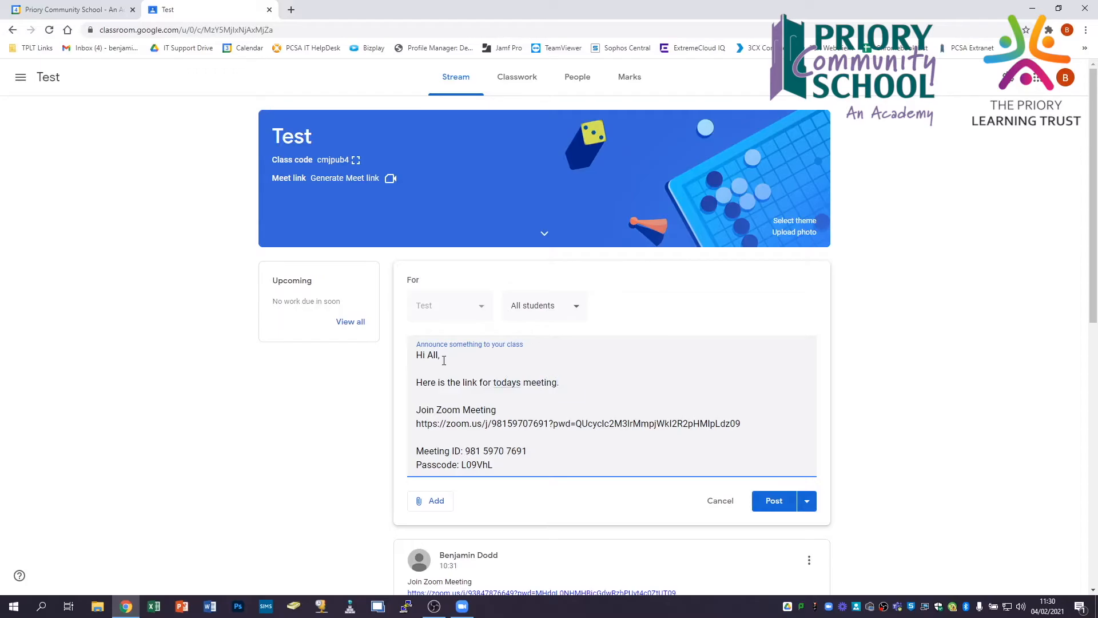
{"action": "left_click", "coordinate": [772, 500]}
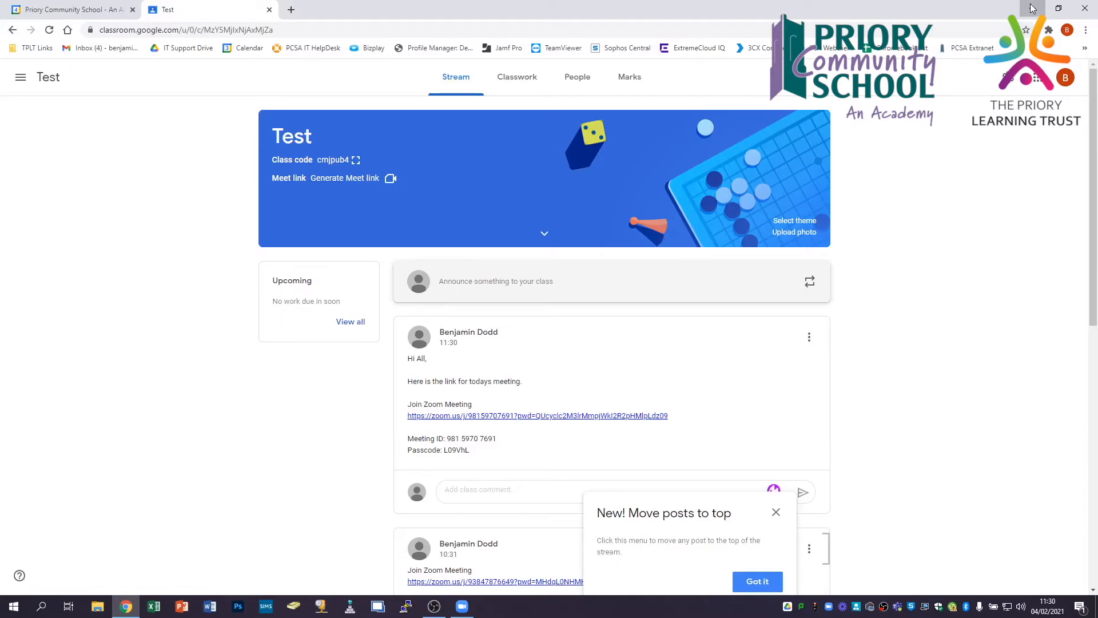
Return to Zoom, start the scheduled 12:00 meeting and join it with computer audio.
{"action": "left_click", "coordinate": [1033, 8]}
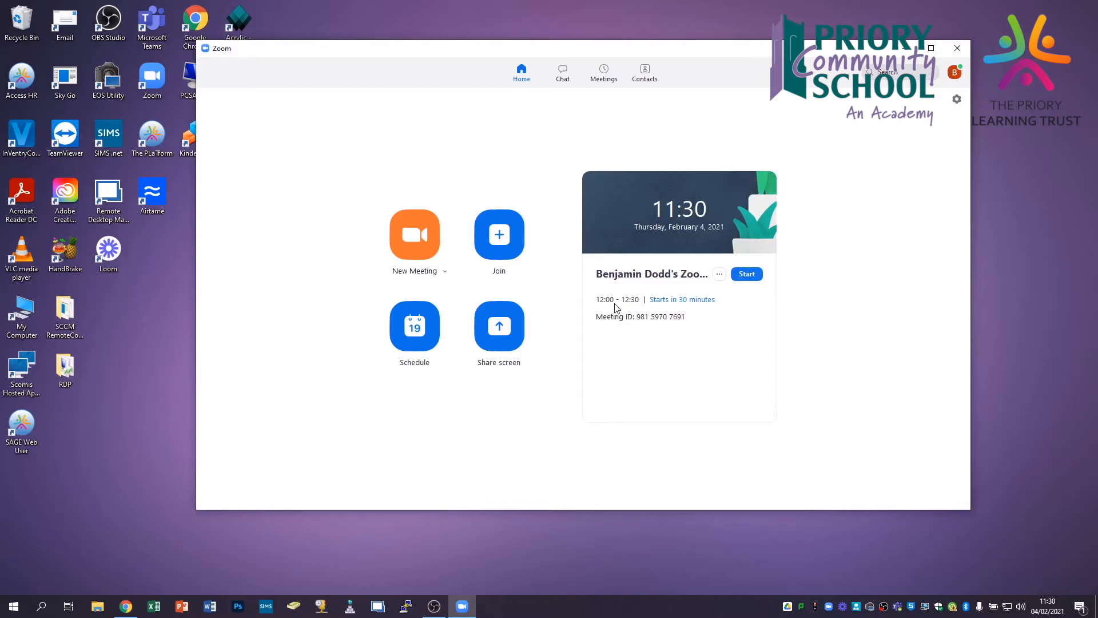
{"action": "left_click", "coordinate": [743, 276]}
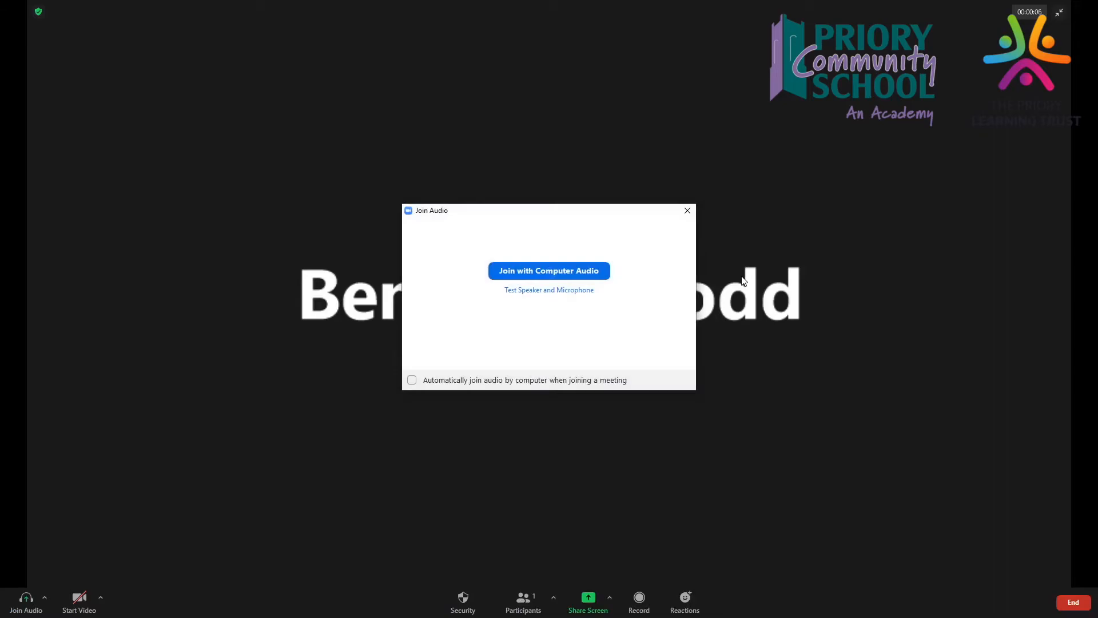
{"action": "left_click", "coordinate": [572, 274]}
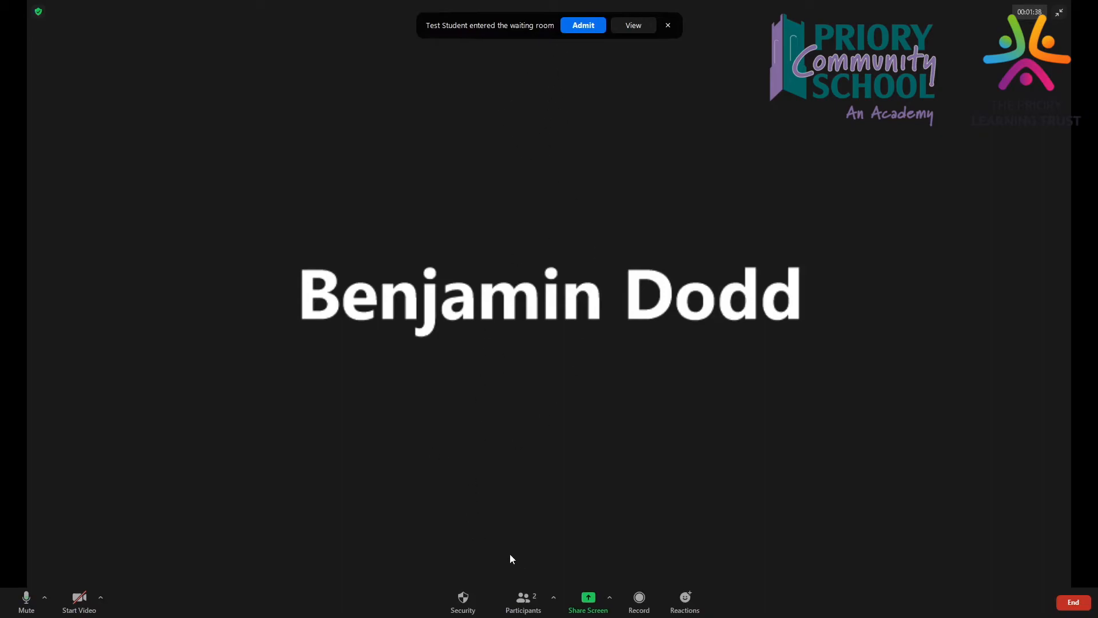
Disallow participants from renaming themselves, unmuting themselves and starting video, and admit the test student from the waiting room.
{"action": "left_click", "coordinate": [467, 600]}
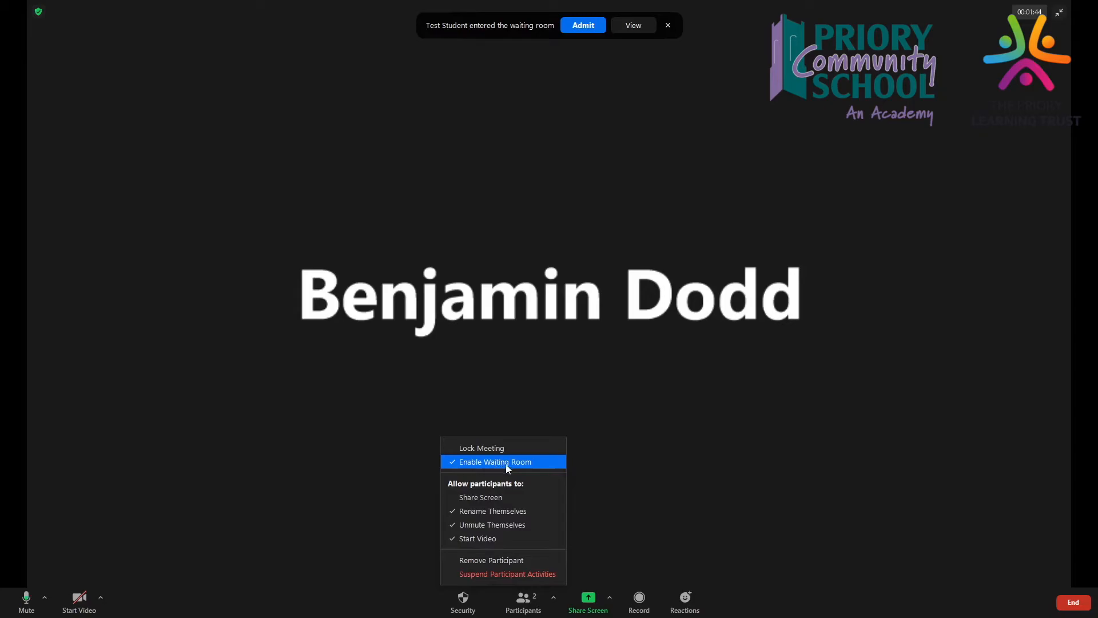
{"action": "left_click", "coordinate": [489, 510]}
{"action": "left_click", "coordinate": [465, 599]}
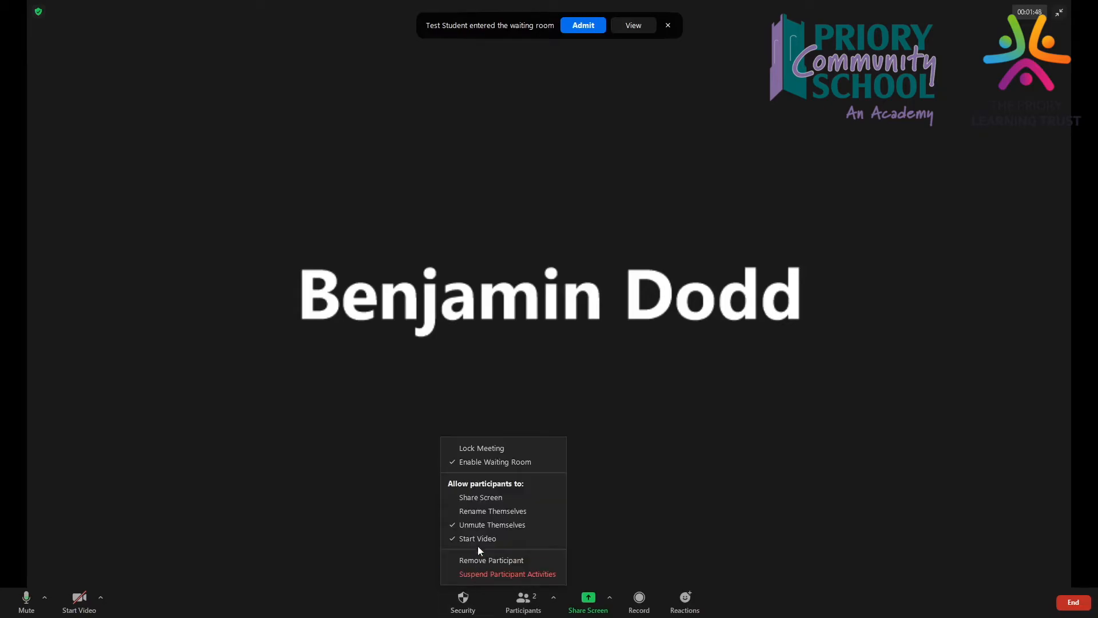
{"action": "left_click", "coordinate": [484, 526]}
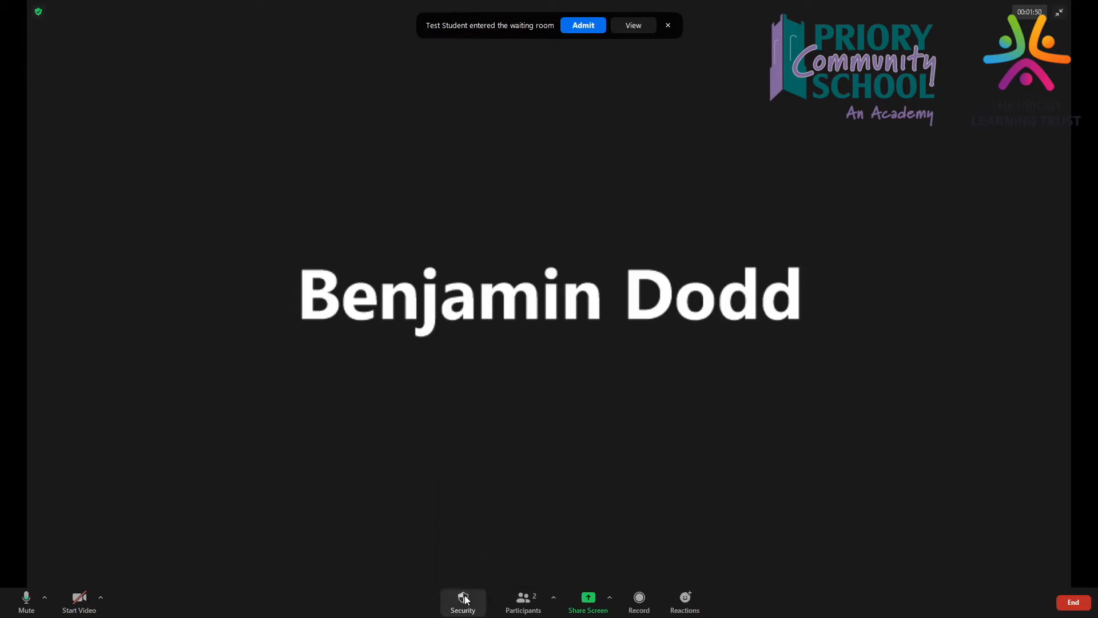
{"action": "left_click", "coordinate": [464, 600]}
{"action": "left_click", "coordinate": [474, 537]}
{"action": "left_click", "coordinate": [593, 32]}
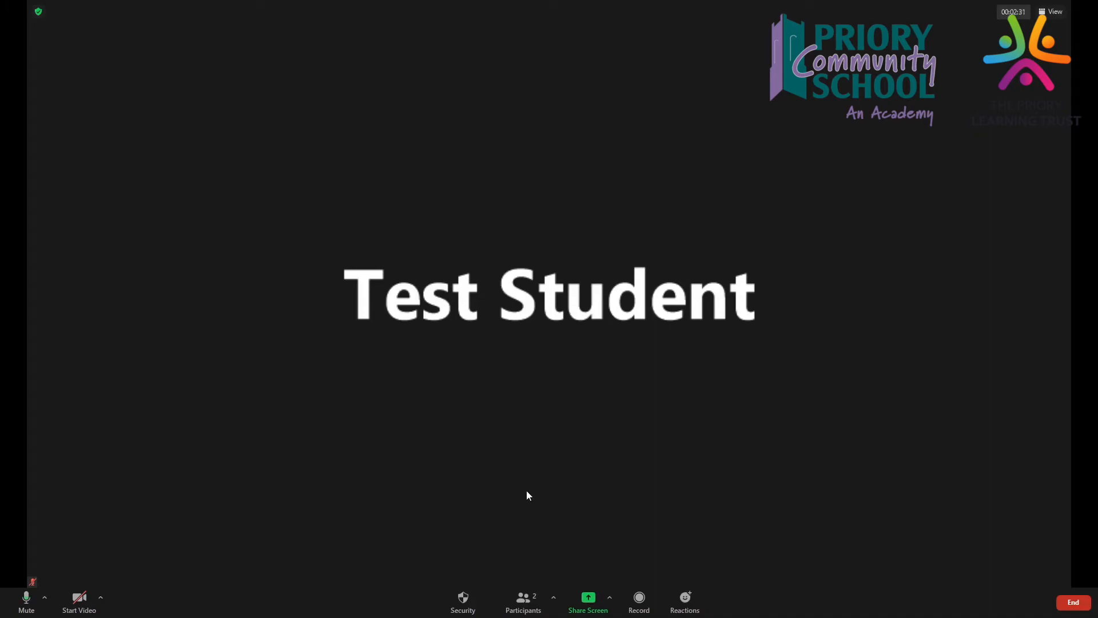
Show the meeting's participants list and mute the test student's microphone after asking the student to unmute.
{"action": "left_click", "coordinate": [544, 604]}
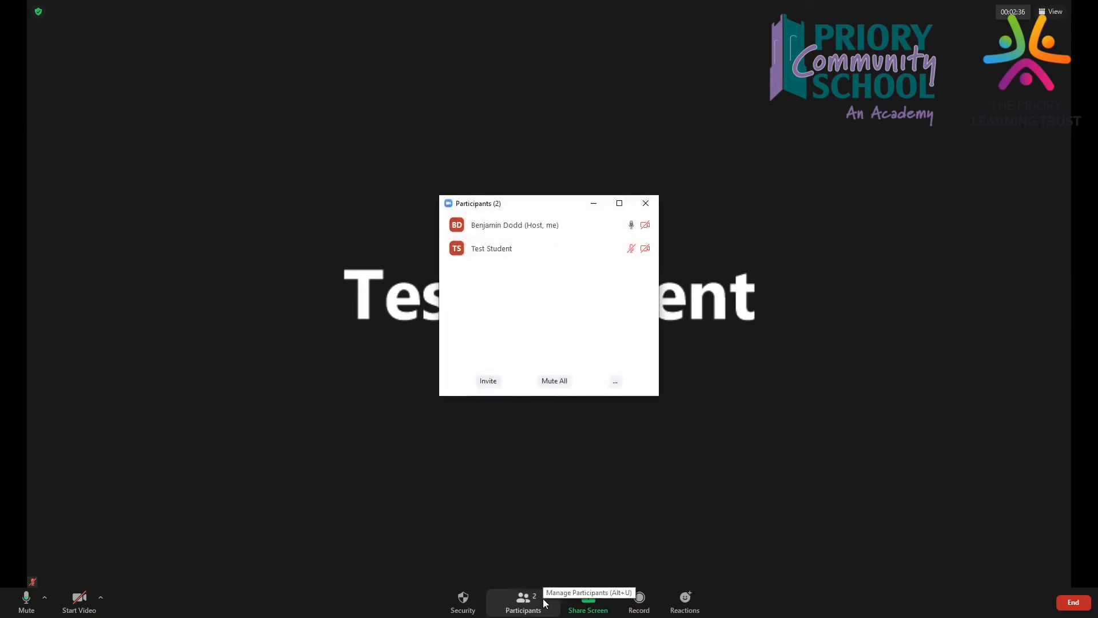
{"action": "mouse_move", "coordinate": [562, 252]}
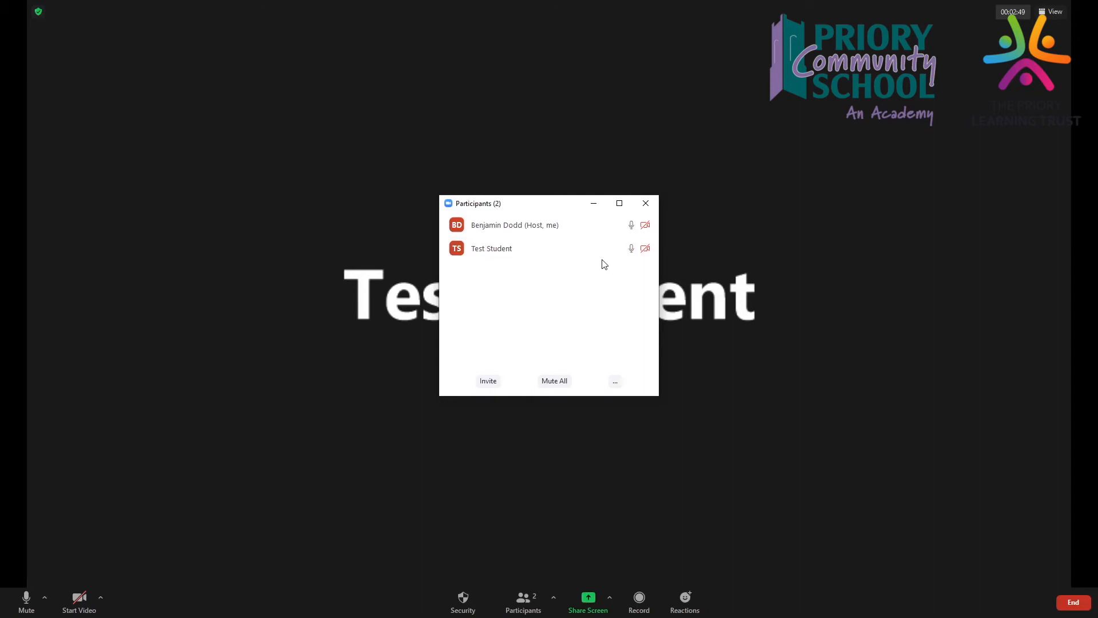
{"action": "mouse_move", "coordinate": [603, 255]}
{"action": "left_click", "coordinate": [599, 249]}
Review the additional controls for the test student and for all participants, along with the meeting's invitation options.
{"action": "left_click", "coordinate": [633, 250]}
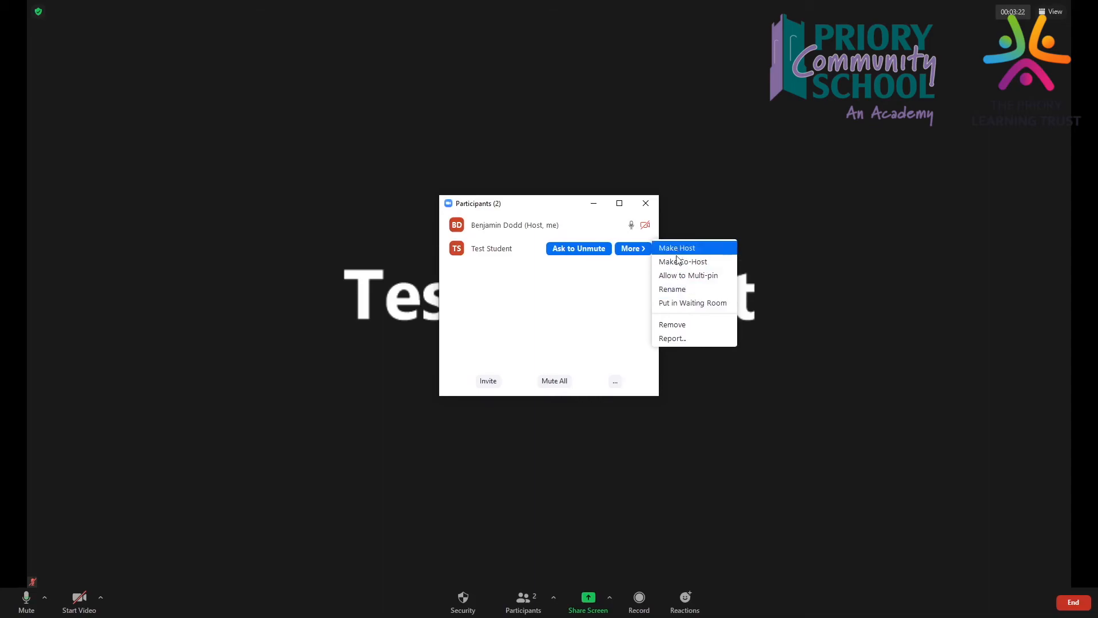
{"action": "left_click", "coordinate": [621, 301]}
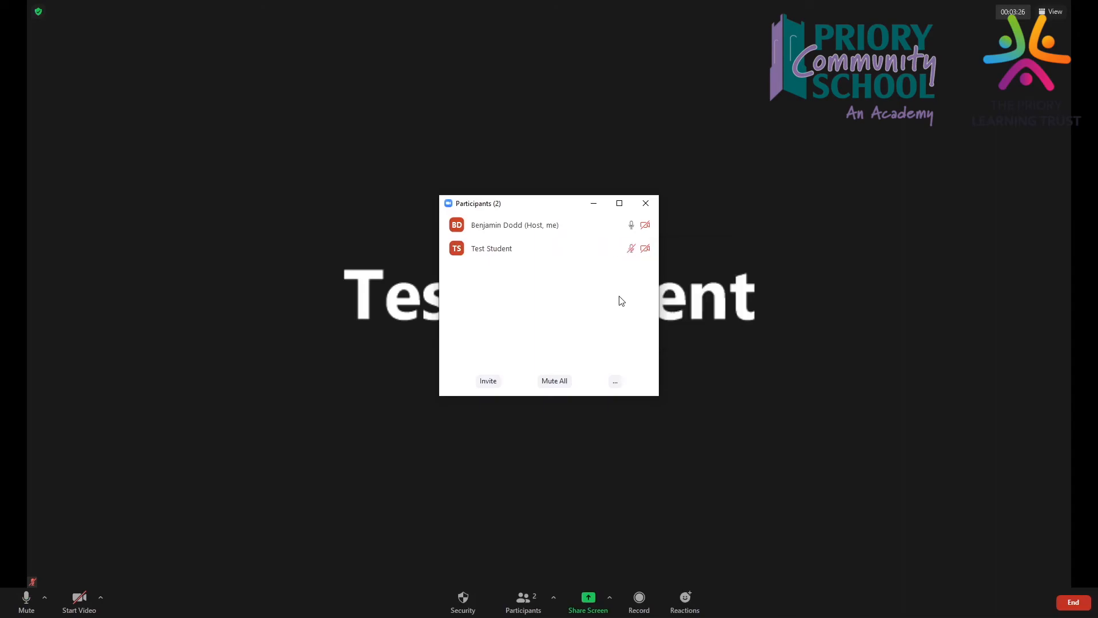
{"action": "left_click", "coordinate": [615, 382]}
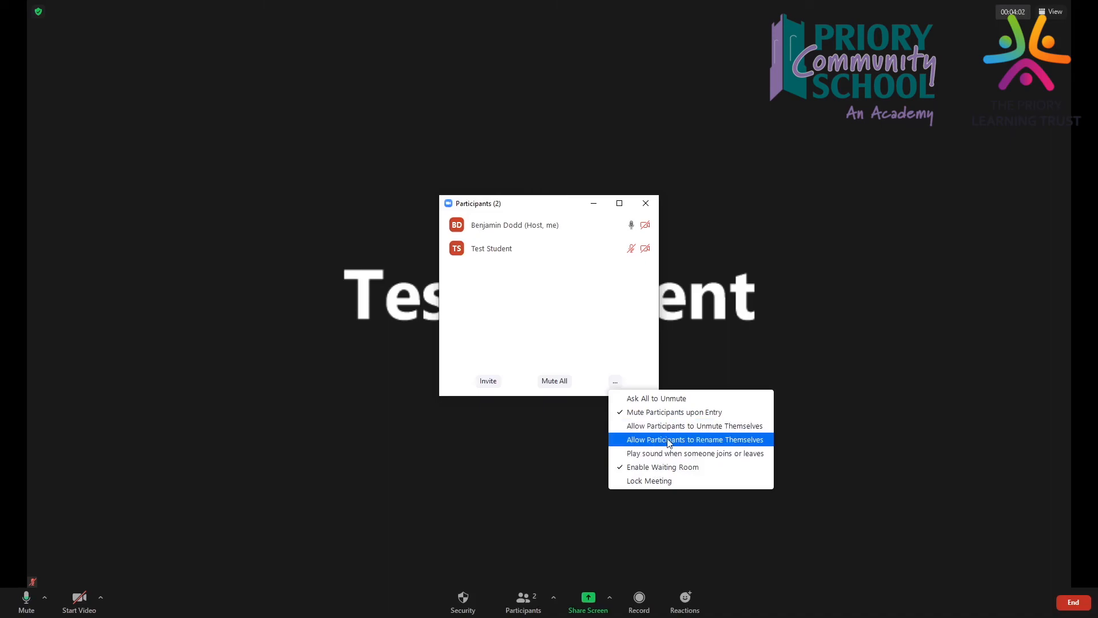
{"action": "left_click", "coordinate": [635, 355]}
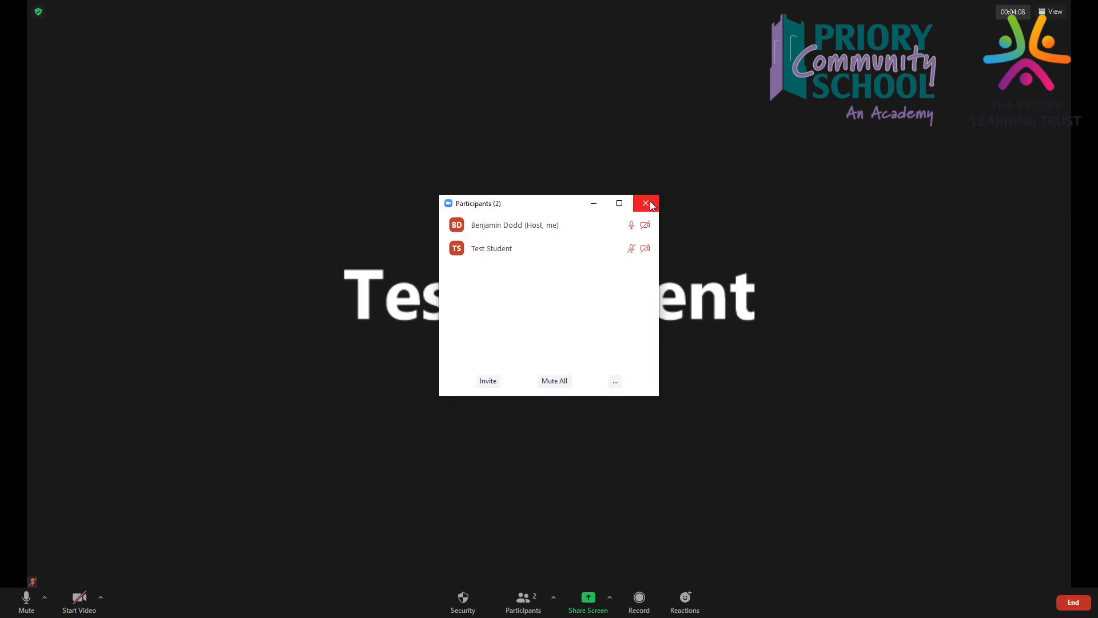
{"action": "left_click", "coordinate": [495, 387]}
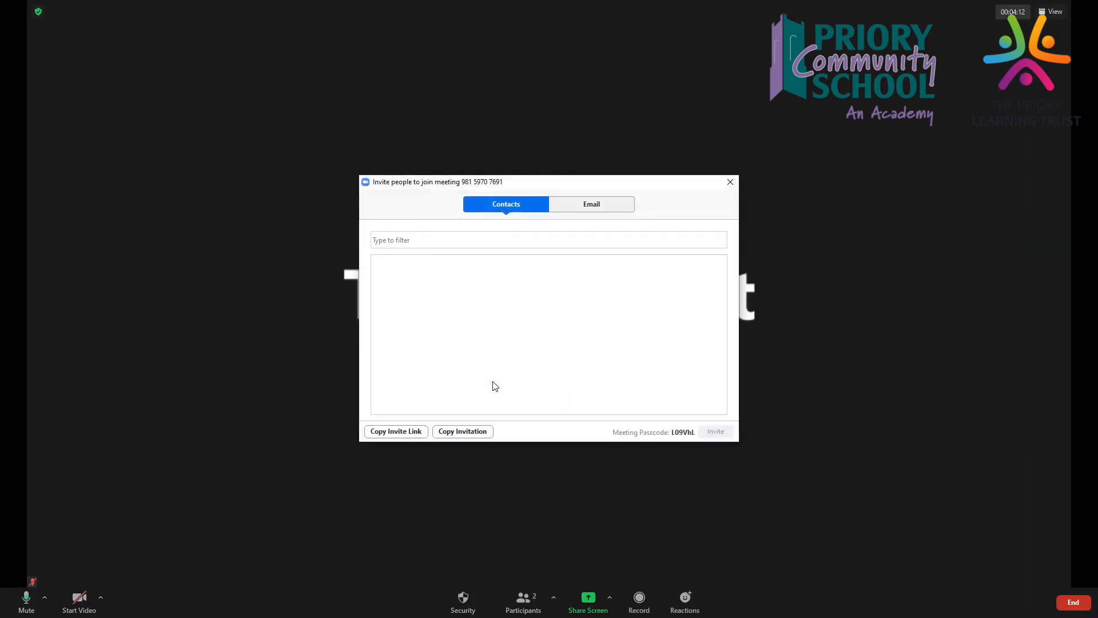
{"action": "left_click", "coordinate": [729, 183]}
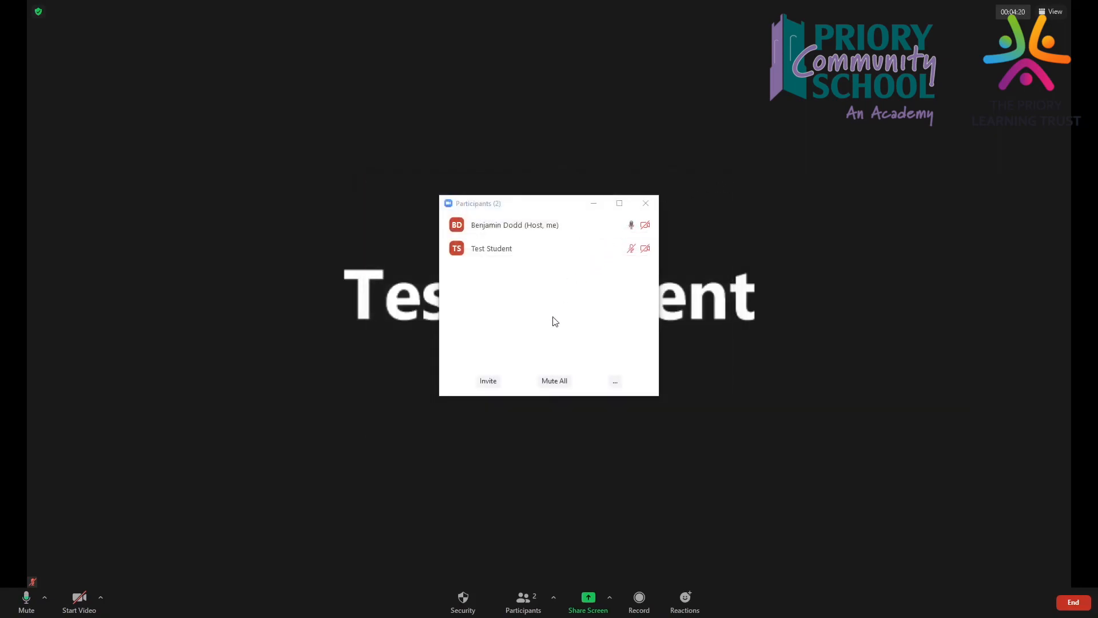